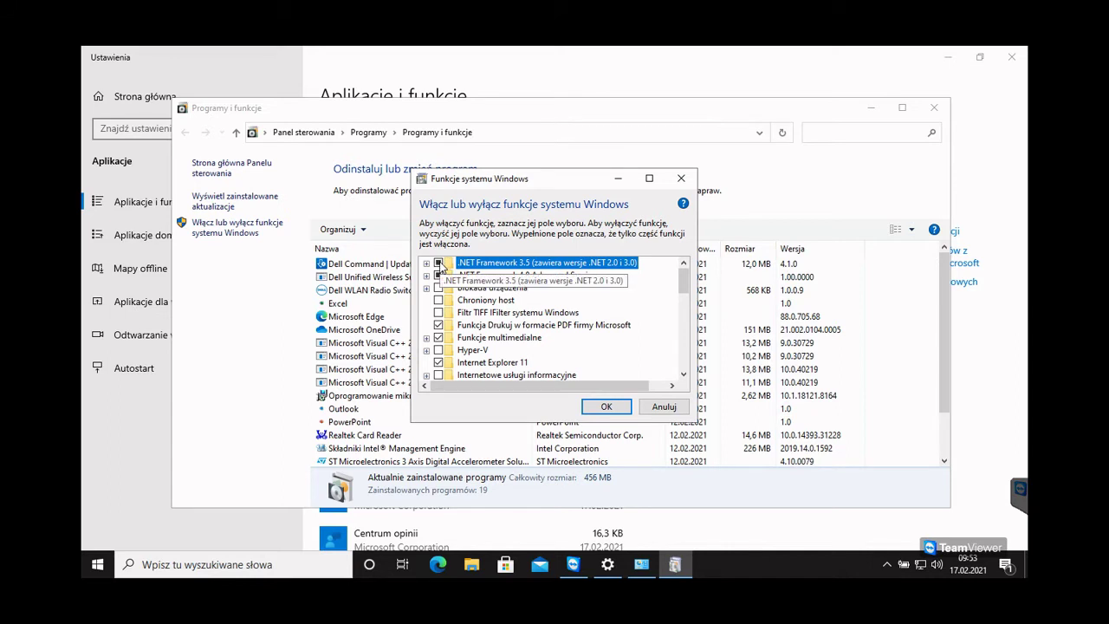
# - Install the .NET Framework 3.5 feature, letting Windows Update download the files, and close the Programs and Features and Settings windows
pyautogui.click(603, 404)
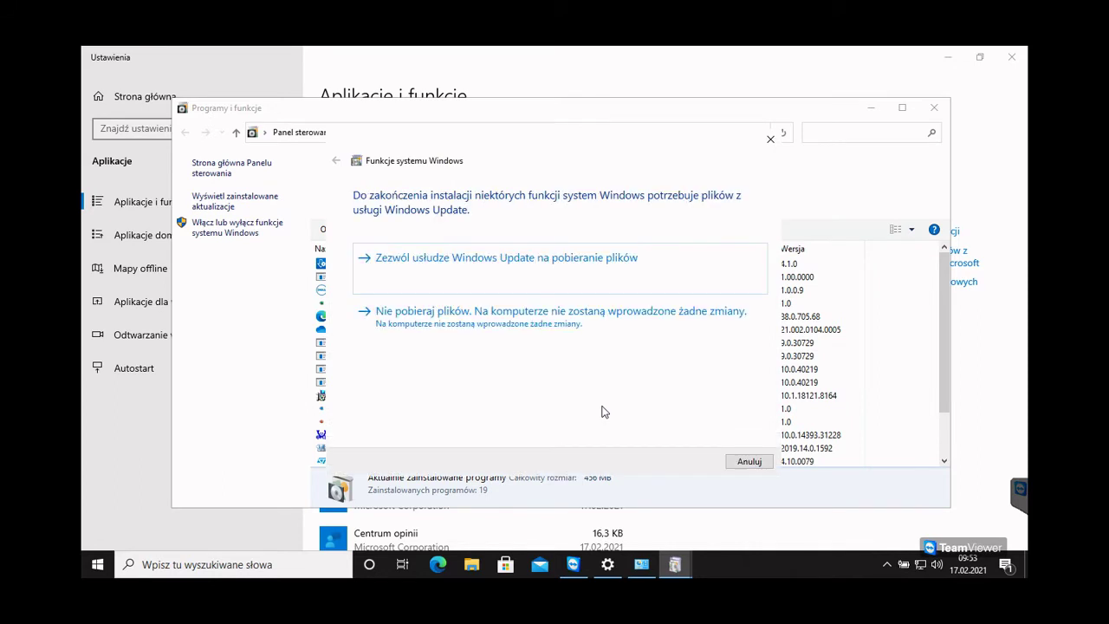
pyautogui.click(600, 280)
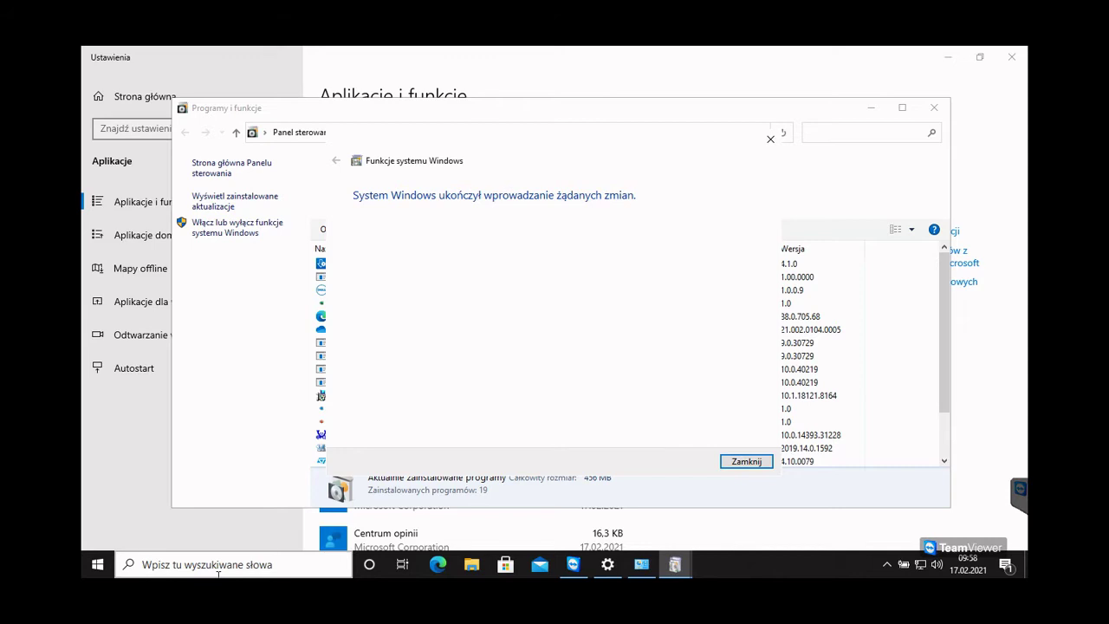
pyautogui.click(741, 460)
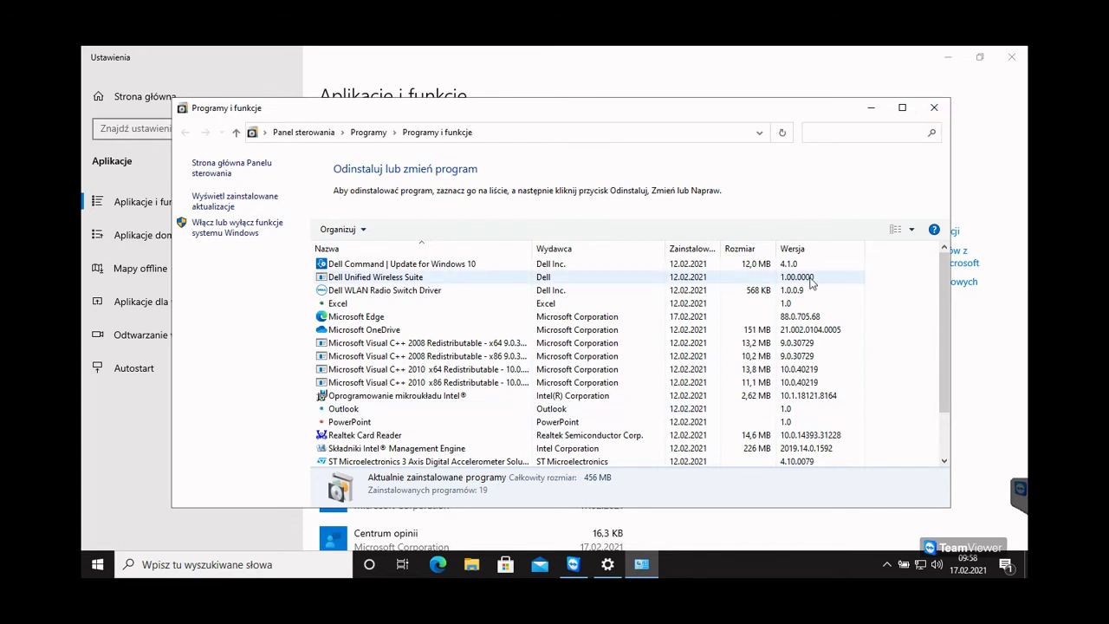
pyautogui.click(935, 108)
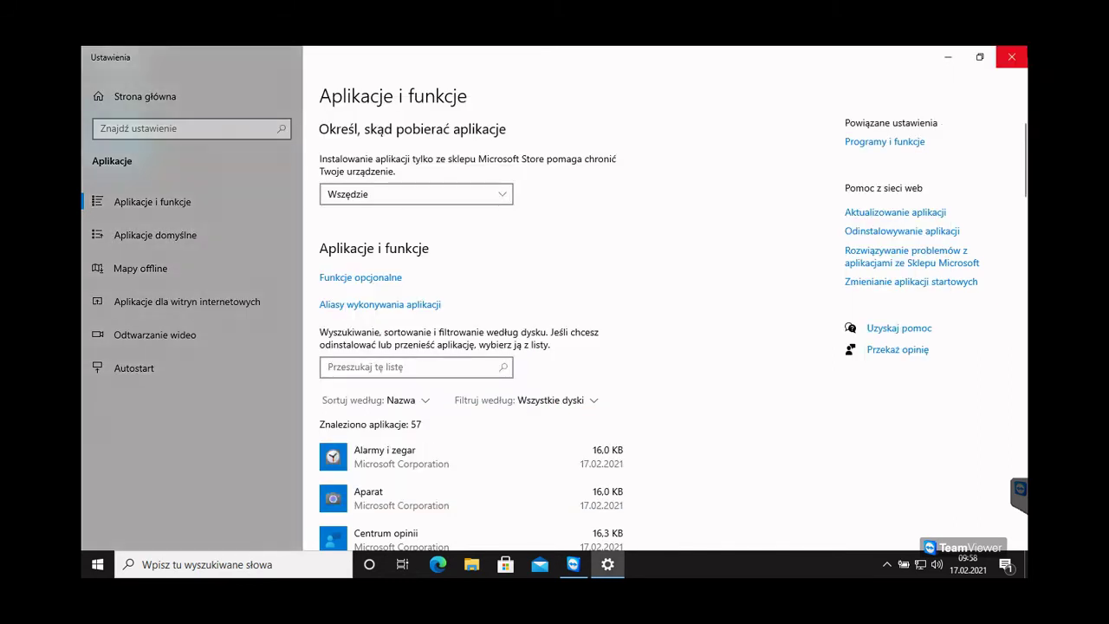
pyautogui.click(1019, 59)
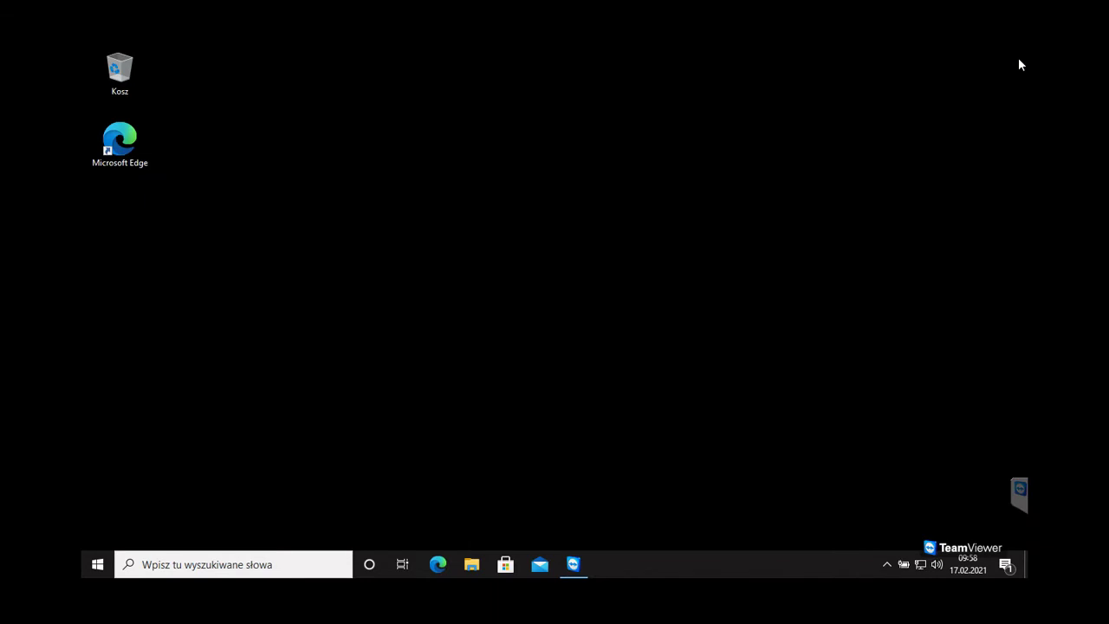
# - Switch to Microsoft Edge and open the site pda.ista.pl
pyautogui.click(440, 567)
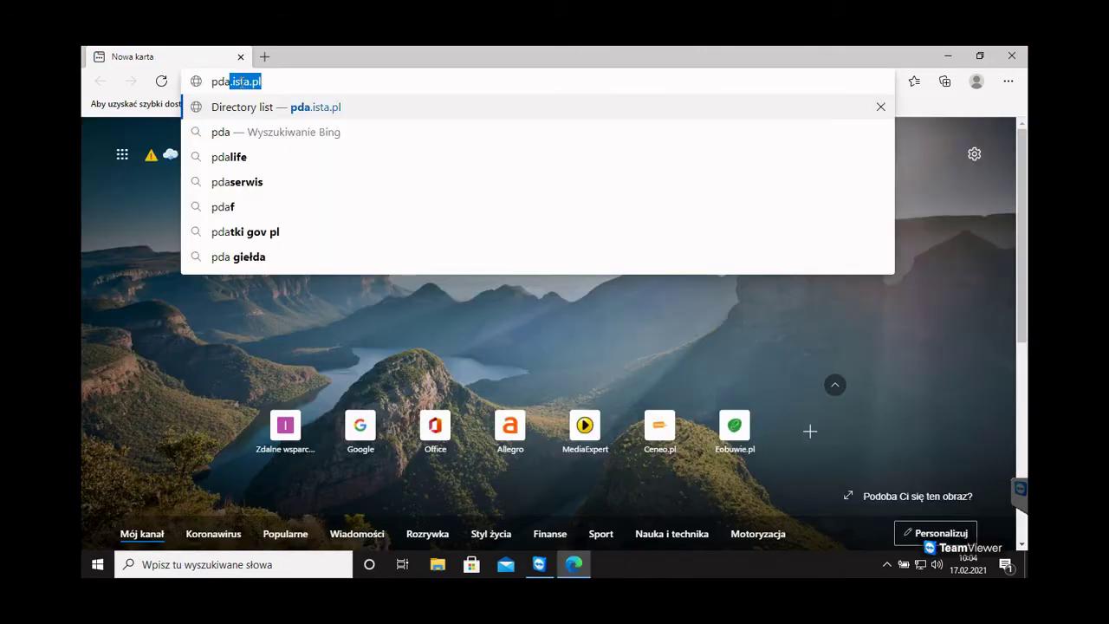
pyautogui.write('.ista')
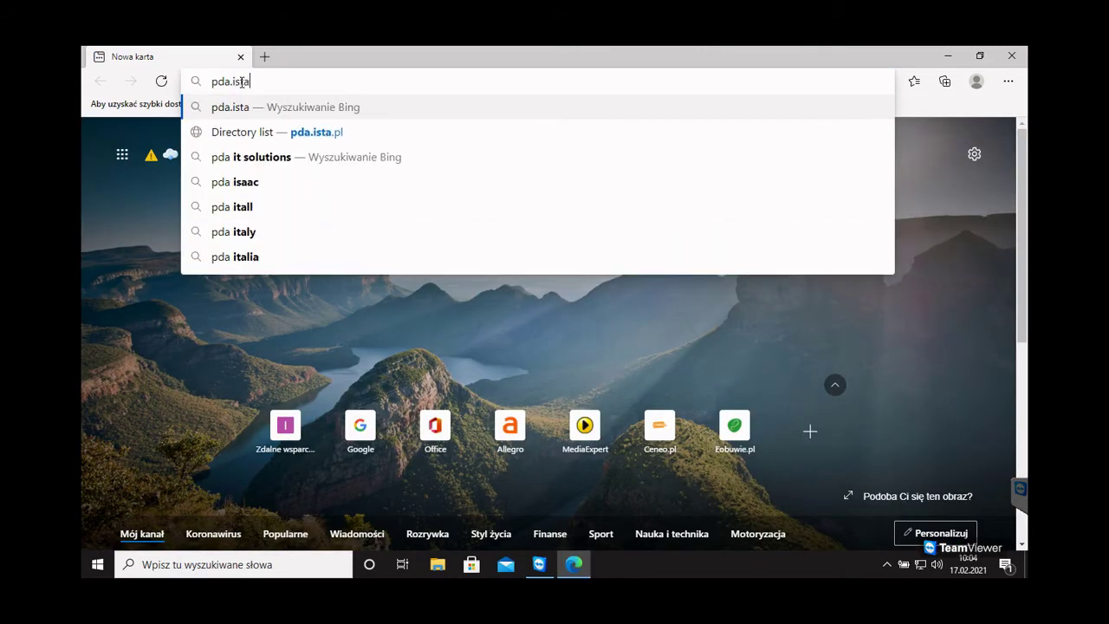
pyautogui.write('.pl')
pyautogui.press('Return')
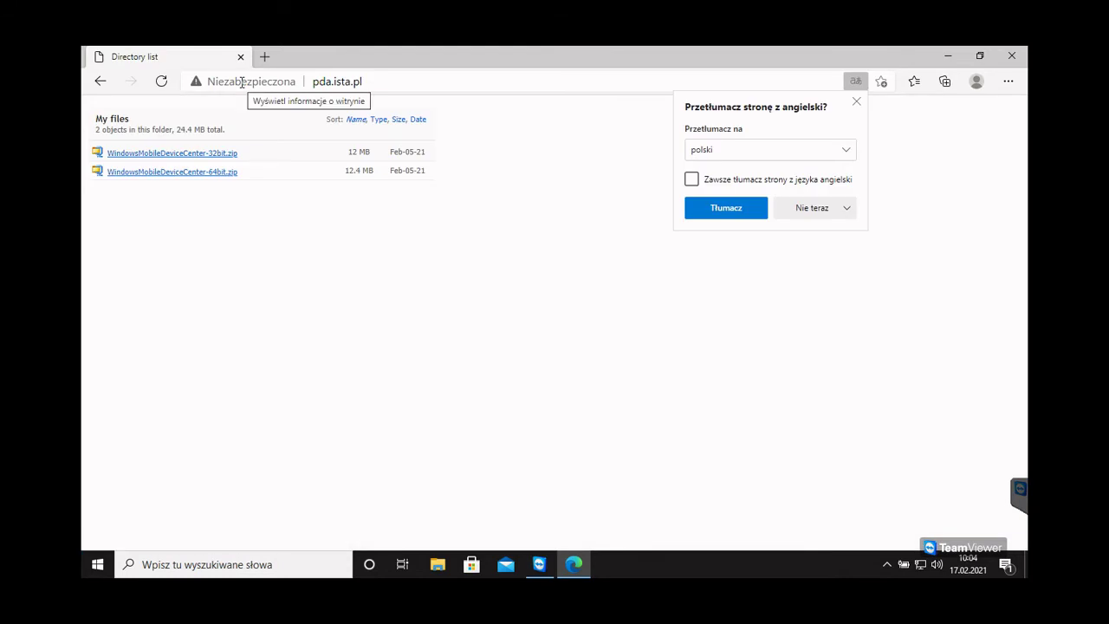
# - Download WindowsMobileDeviceCenter-64bit.zip and show it in its download folder
pyautogui.click(217, 173)
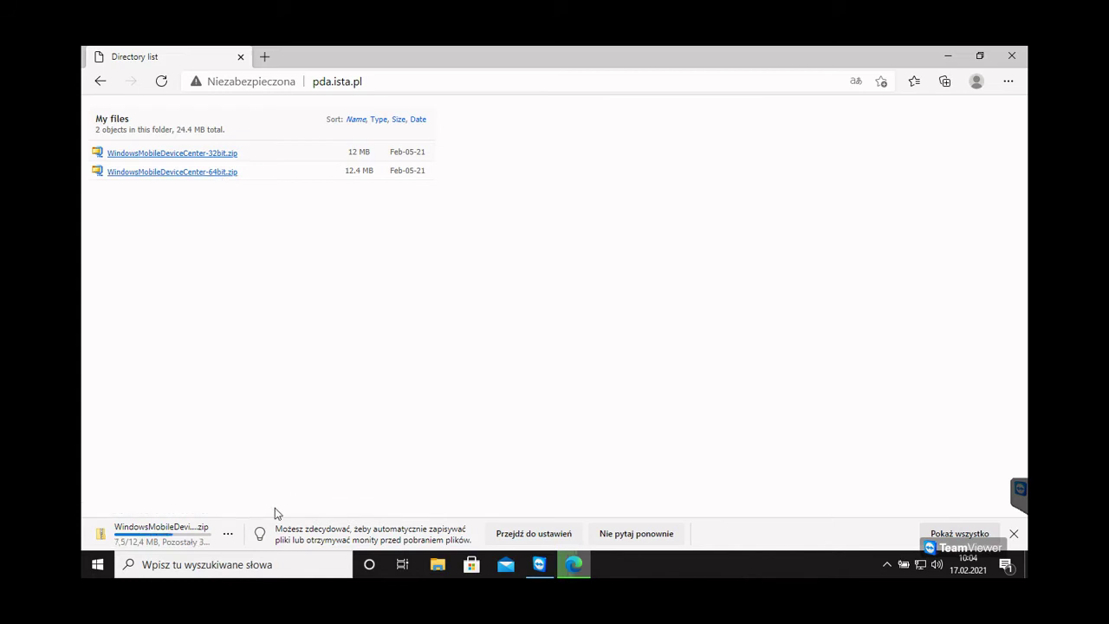
pyautogui.click(228, 535)
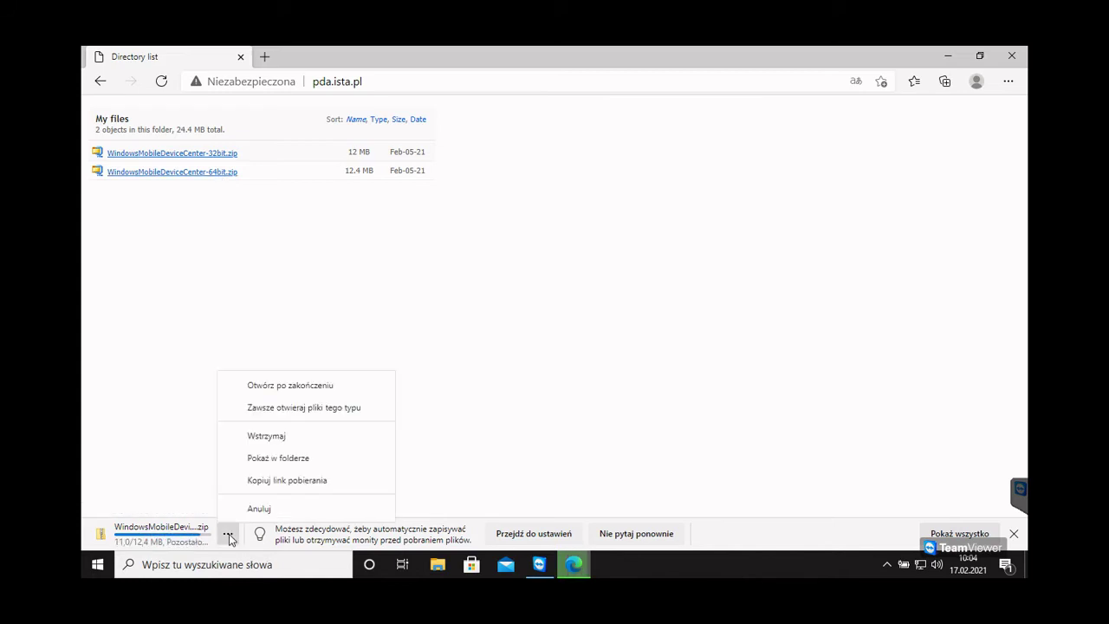
pyautogui.click(289, 459)
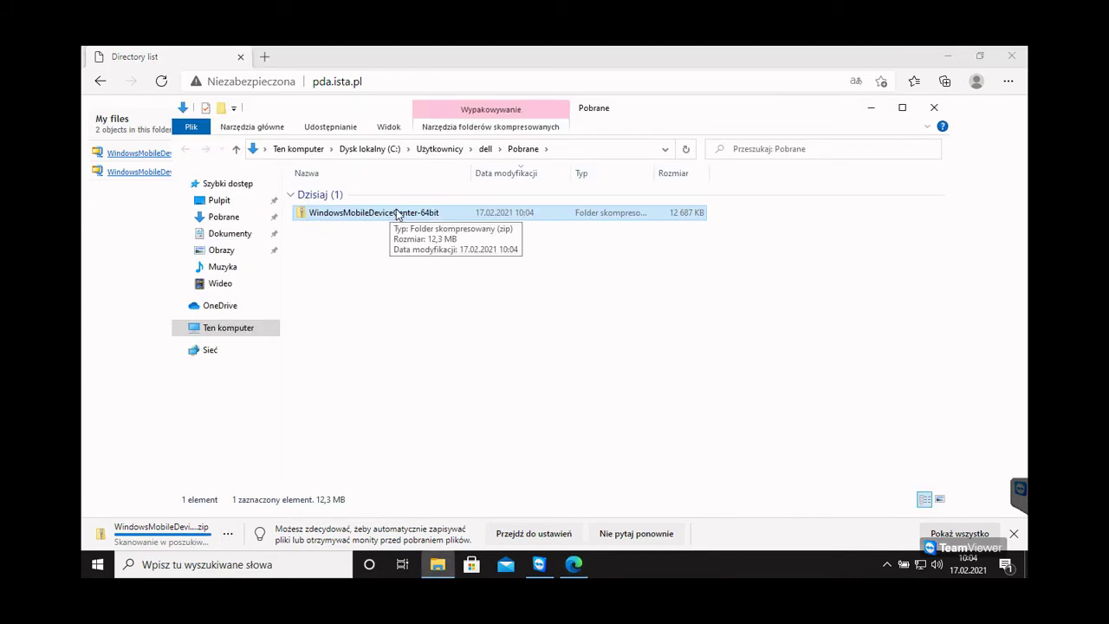
# - Extract the WindowsMobileDeviceCenter-64bit archive to C:\Users\dell\Downloads\WindowsMobileDeviceCenter-64bit
pyautogui.doubleClick(390, 212)
pyautogui.rightClick(391, 213)
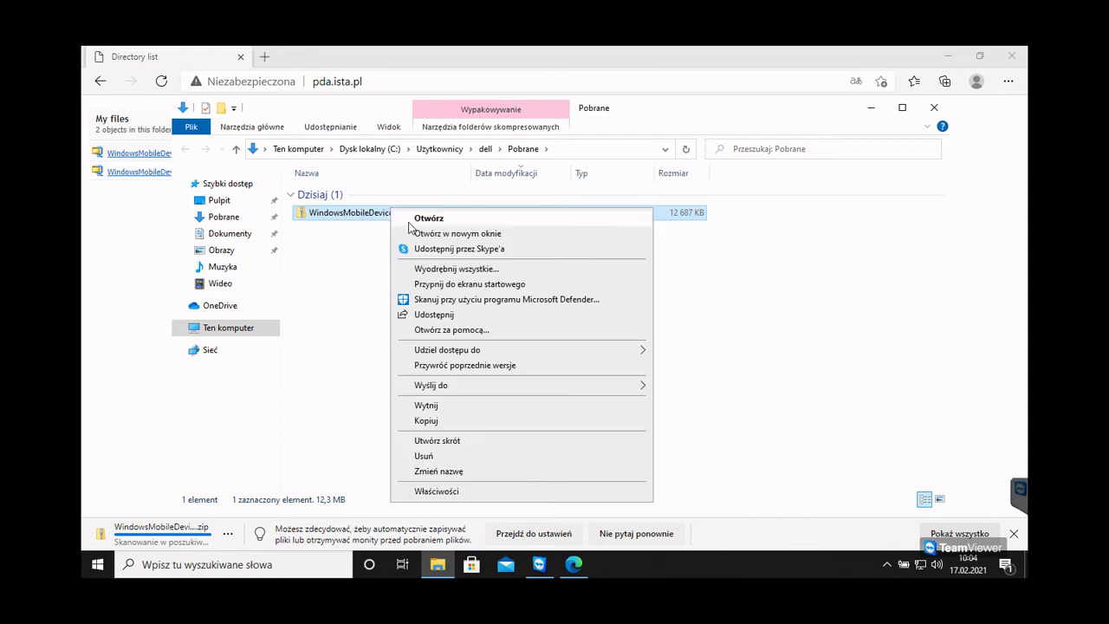
pyautogui.click(444, 269)
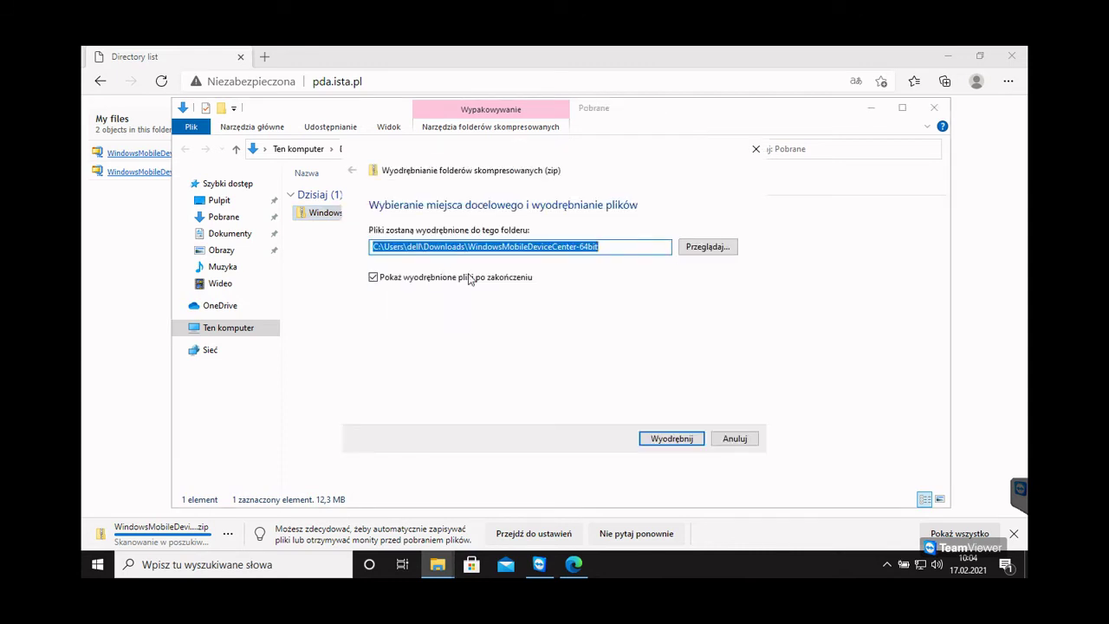
pyautogui.click(685, 441)
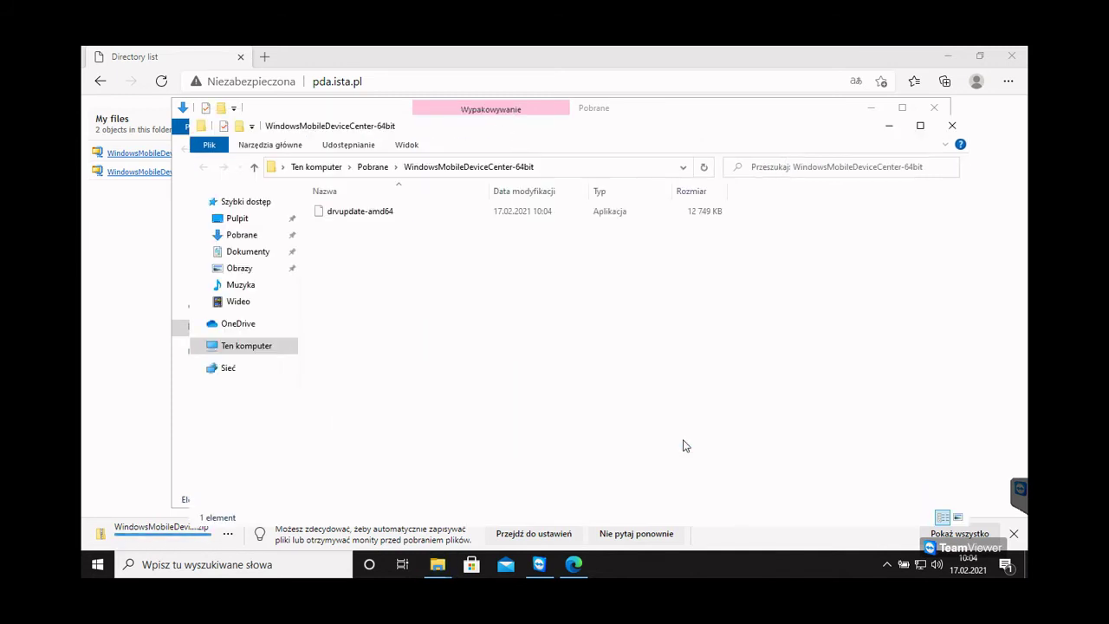
# - Run the drvupdate-amd64 installer, allow it to make changes to the device, and close the browser
pyautogui.click(387, 214)
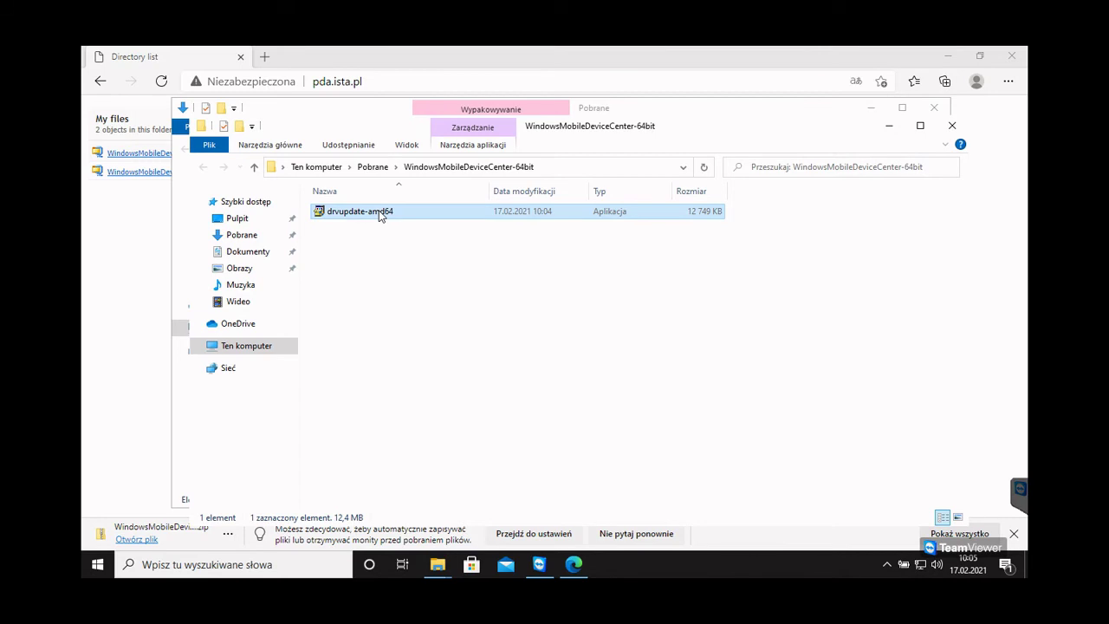
pyautogui.doubleClick(378, 215)
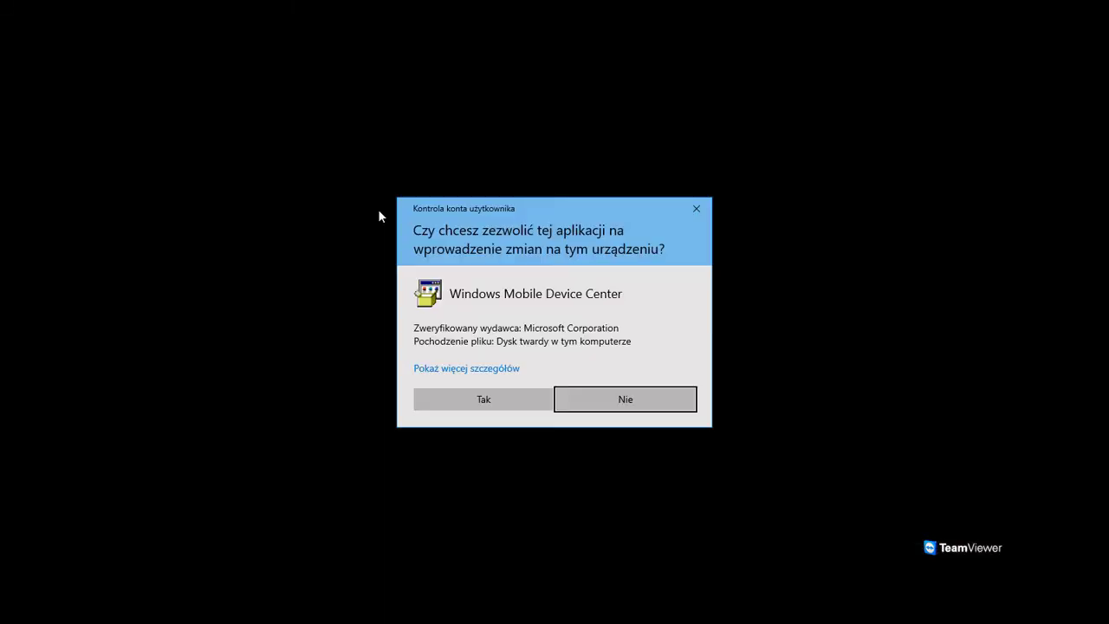
pyautogui.click(485, 404)
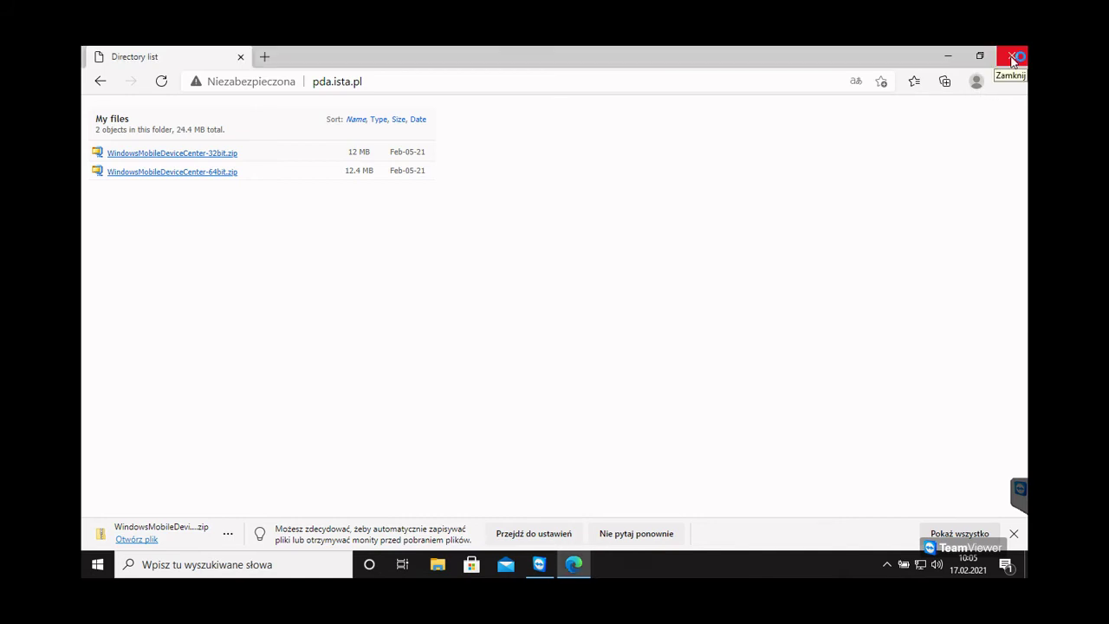
pyautogui.click(1013, 57)
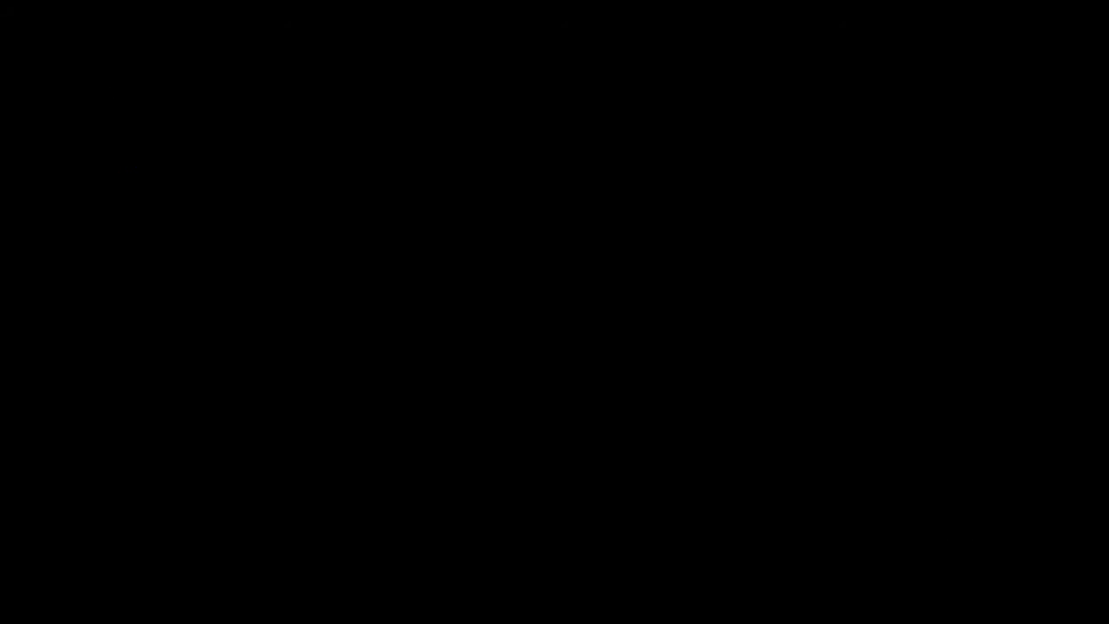
# - Find and open the Windows Services console (Usługi)
pyautogui.click(96, 565)
pyautogui.write('us')
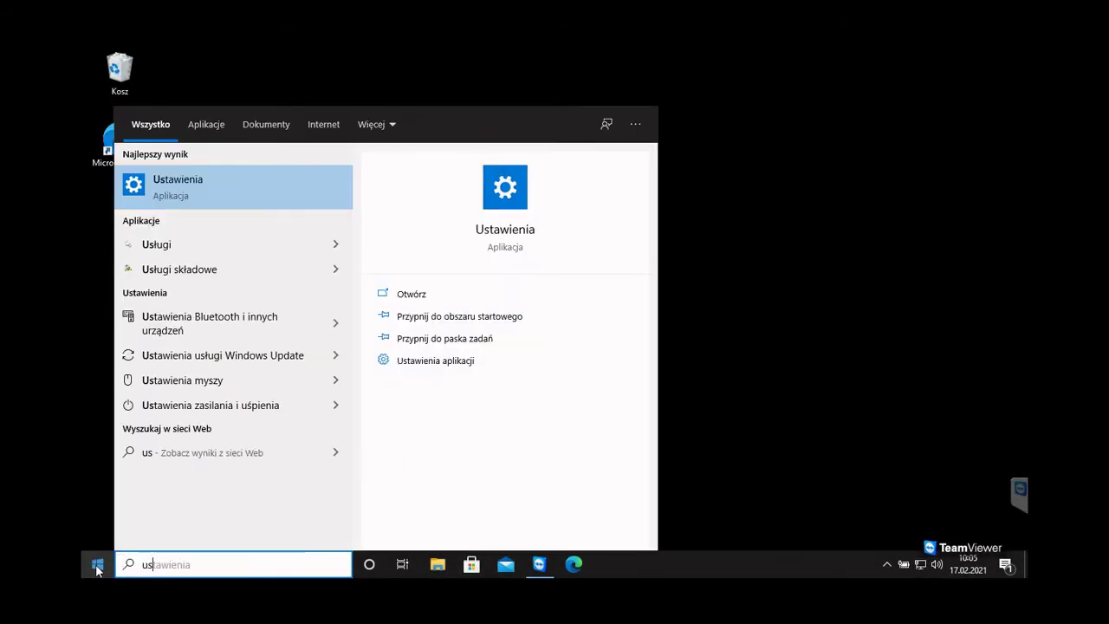
pyautogui.click(220, 240)
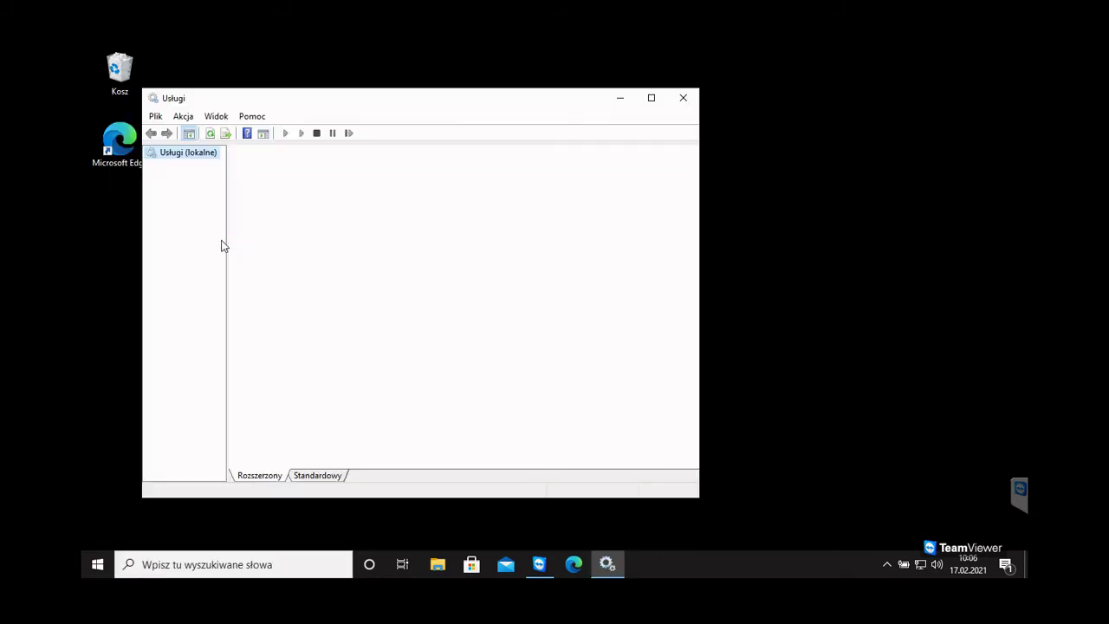
# - Set the service "Łączność urządzeń z systemem Windows Mobile" to log on with the local system account
pyautogui.click(419, 266)
pyautogui.press('Down')
pyautogui.press('Down')
pyautogui.press('Down')
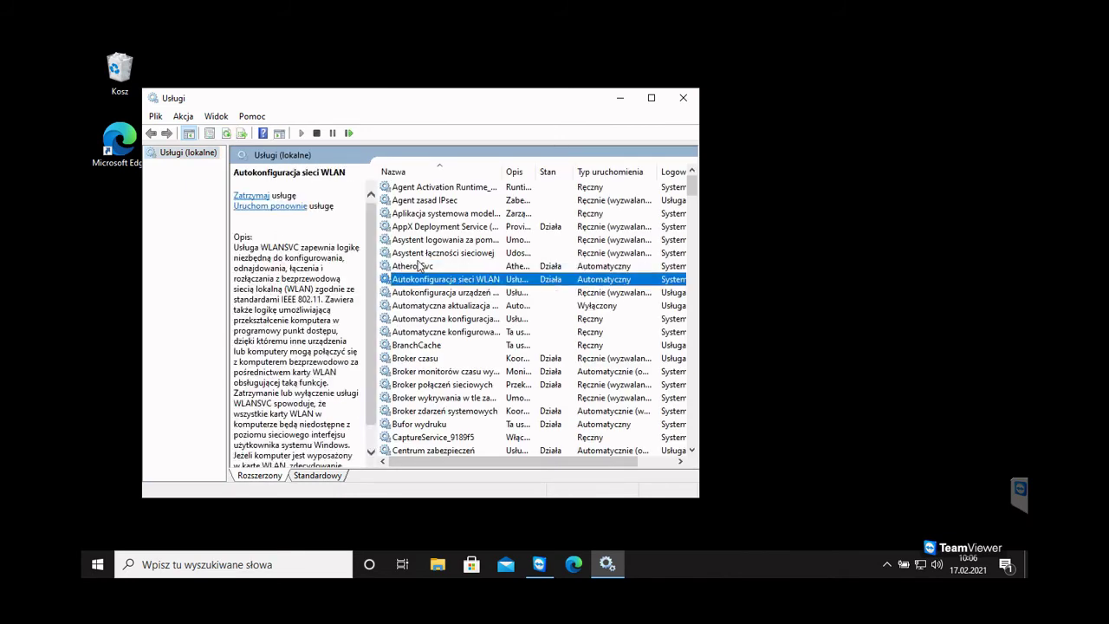
pyautogui.press('Down')
pyautogui.press('Down')
pyautogui.press('Down')
pyautogui.press('Down')
pyautogui.press('Down')
pyautogui.press('Down')
pyautogui.press('Down')
pyautogui.press('Down')
pyautogui.press('Down')
pyautogui.press('Down')
pyautogui.press('Down')
pyautogui.press('Down')
pyautogui.press('Down')
pyautogui.press('Down')
pyautogui.press('Down')
pyautogui.press('Down')
pyautogui.press('Down')
pyautogui.press('Down')
pyautogui.press('Down')
pyautogui.press('Down')
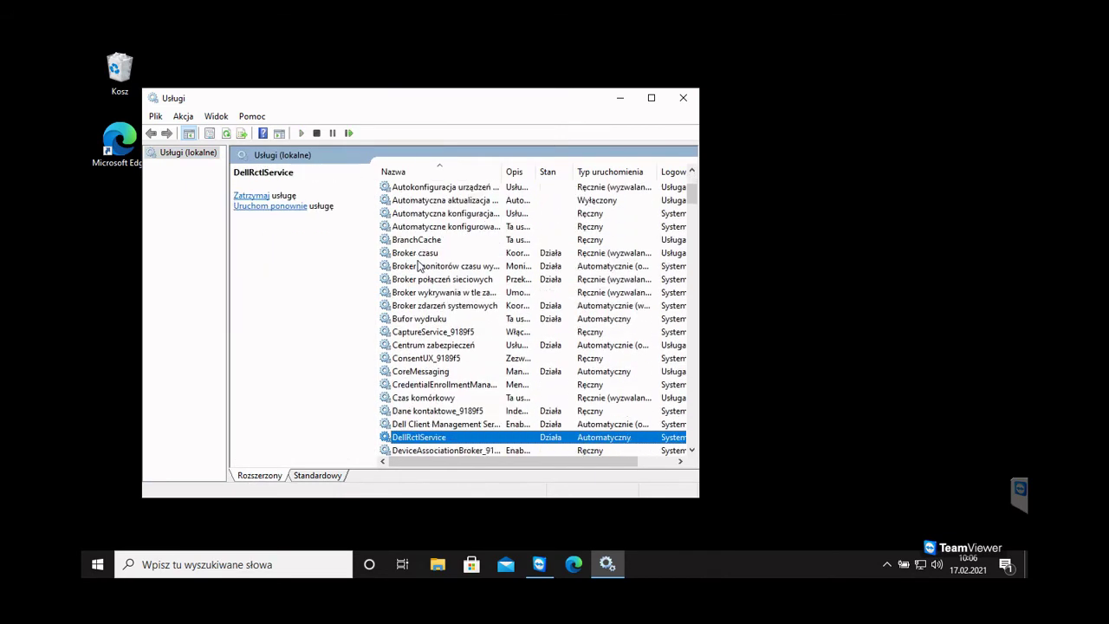
pyautogui.press('Down')
pyautogui.press('Down')
pyautogui.press('Down')
pyautogui.press('Down')
pyautogui.press('Down')
pyautogui.press('Down')
pyautogui.press('Down')
pyautogui.press('Down')
pyautogui.press('Down')
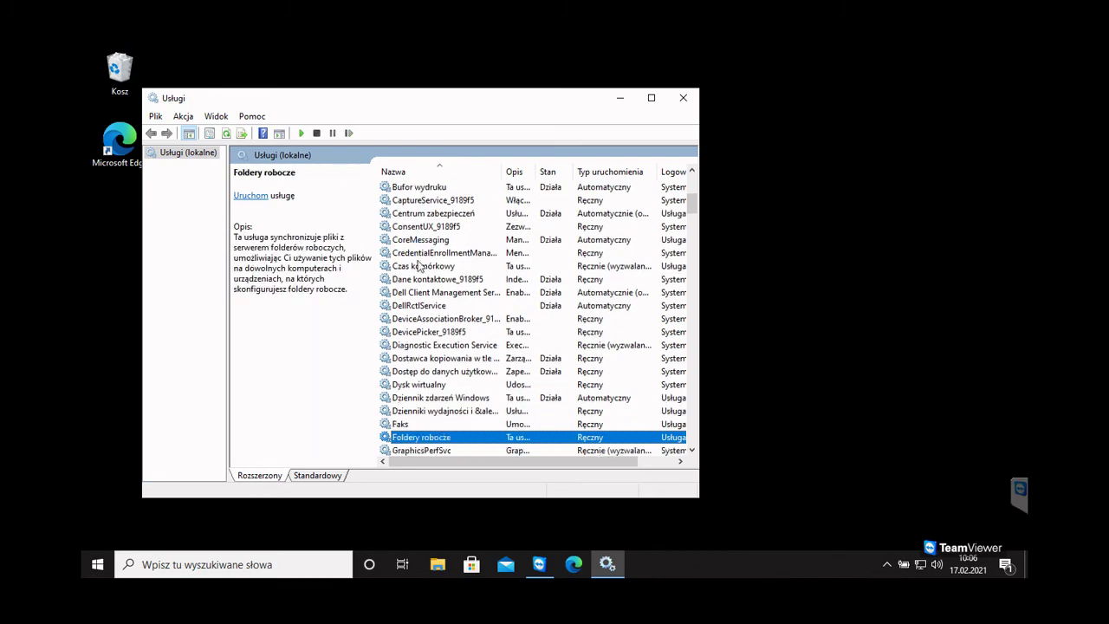
pyautogui.press('Down')
pyautogui.press('Down')
pyautogui.press('Down')
pyautogui.press('Down')
pyautogui.press('Down')
pyautogui.press('Down')
pyautogui.press('Down')
pyautogui.press('Down')
pyautogui.press('Down')
pyautogui.press('Down')
pyautogui.press('Down')
pyautogui.press('Down')
pyautogui.press('Down')
pyautogui.press('Down')
pyautogui.press('Down')
pyautogui.press('Down')
pyautogui.press('Down')
pyautogui.press('Down')
pyautogui.press('Down')
pyautogui.press('Down')
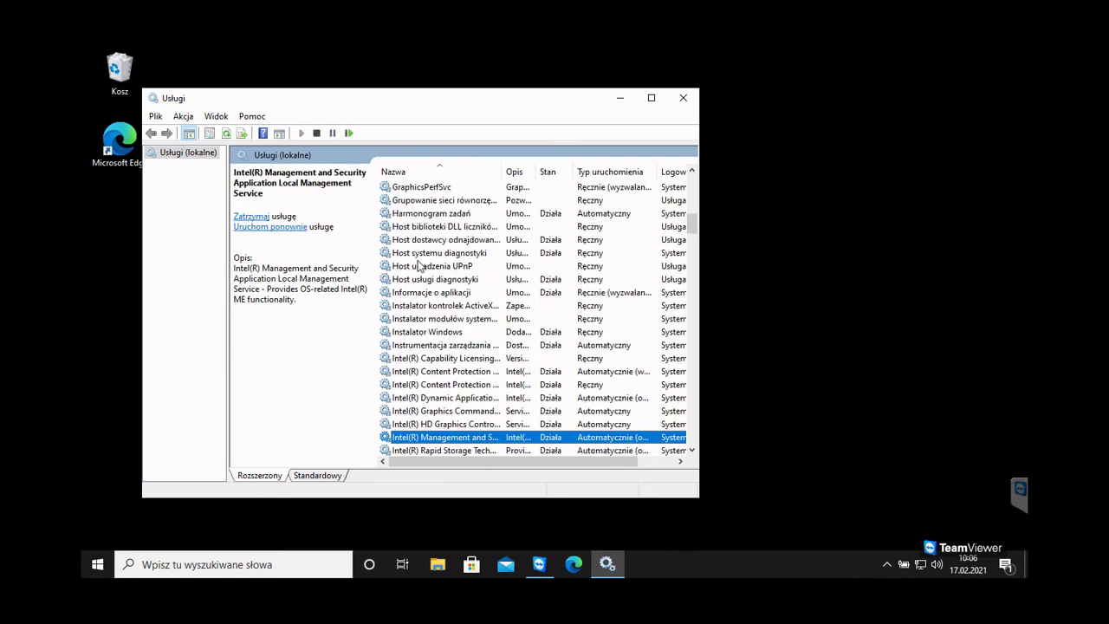
pyautogui.press('Down')
pyautogui.press('Down')
pyautogui.press('Down')
pyautogui.press('Down')
pyautogui.press('Down')
pyautogui.press('Down')
pyautogui.press('Down')
pyautogui.press('Down')
pyautogui.press('Down')
pyautogui.press('Down')
pyautogui.press('Down')
pyautogui.press('Down')
pyautogui.press('Down')
pyautogui.press('Down')
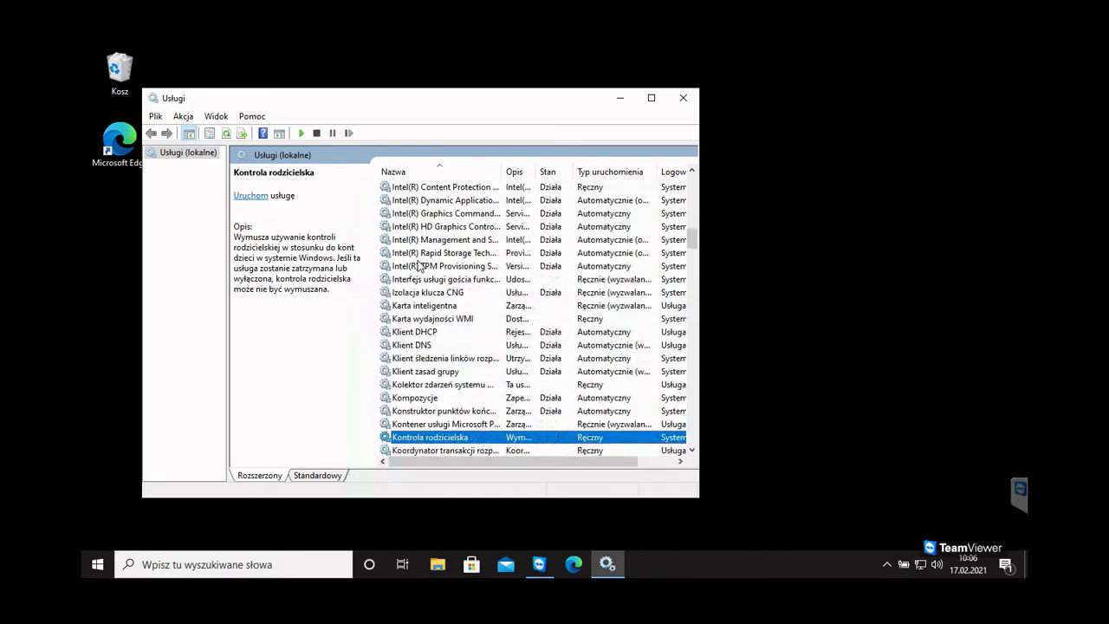
pyautogui.press('Down')
pyautogui.press('Down')
pyautogui.press('Down')
pyautogui.press('Down')
pyautogui.press('Down')
pyautogui.press('Down')
pyautogui.press('Down')
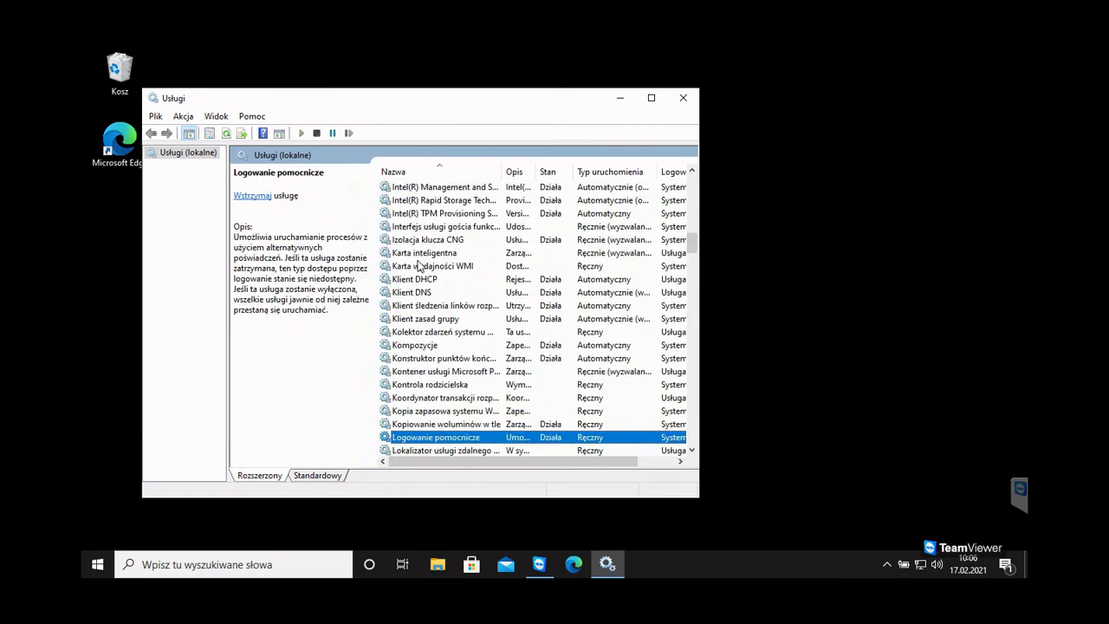
pyautogui.press('Up')
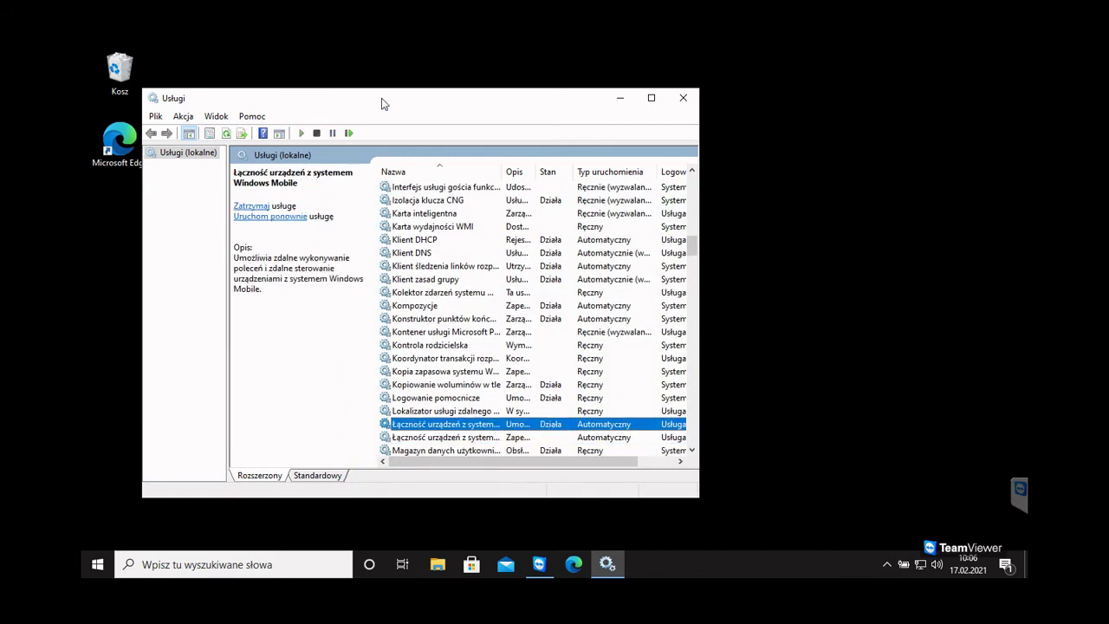
pyautogui.doubleClick(462, 428)
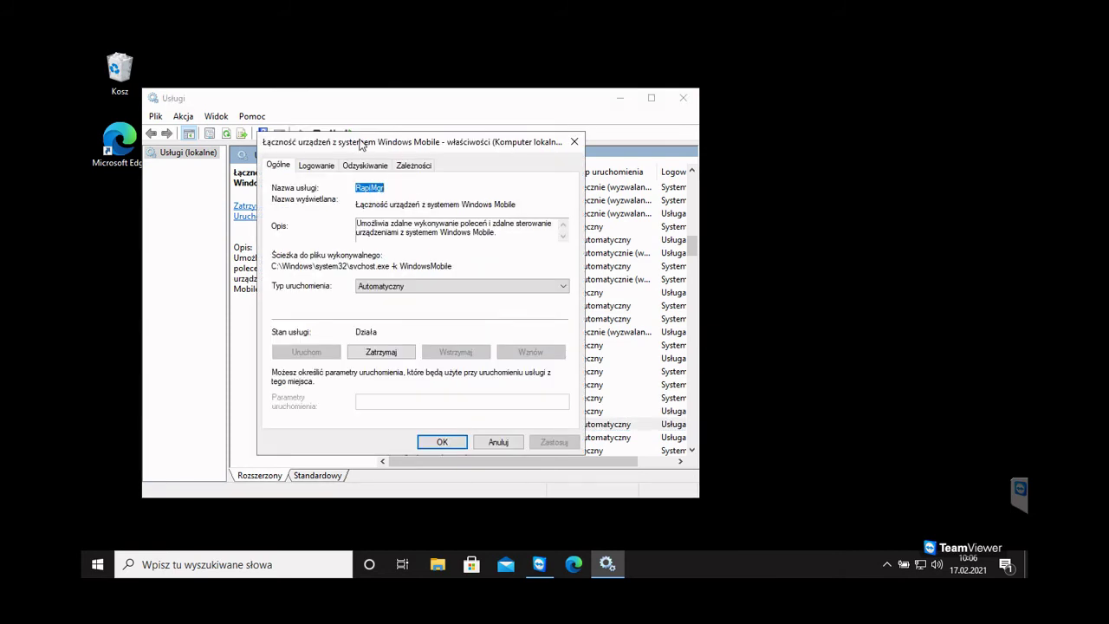
pyautogui.click(331, 166)
pyautogui.click(319, 204)
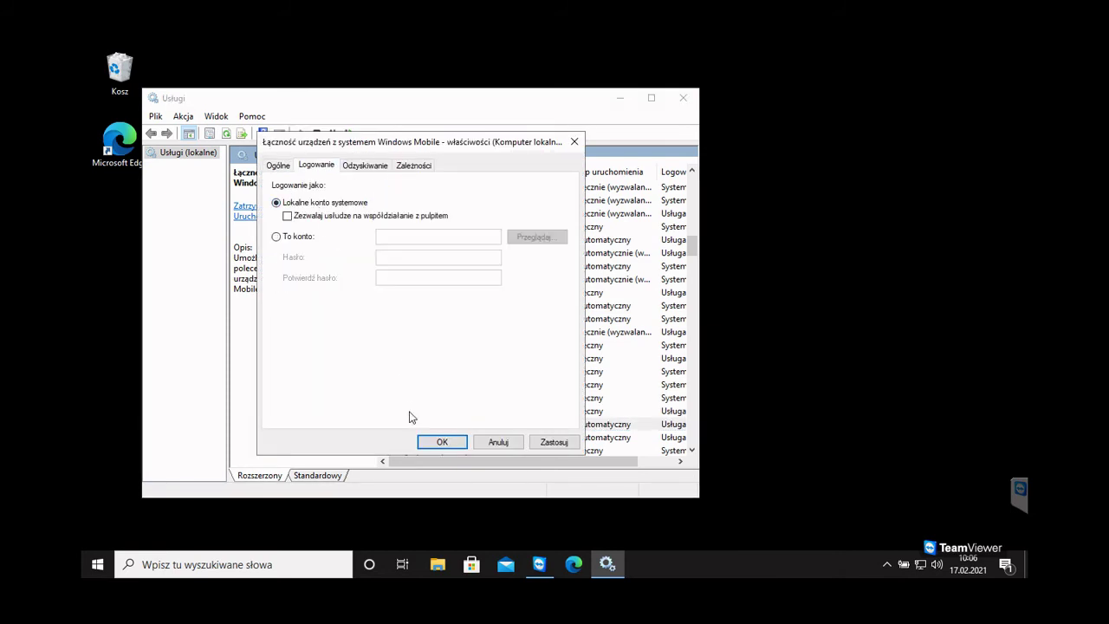
pyautogui.click(451, 442)
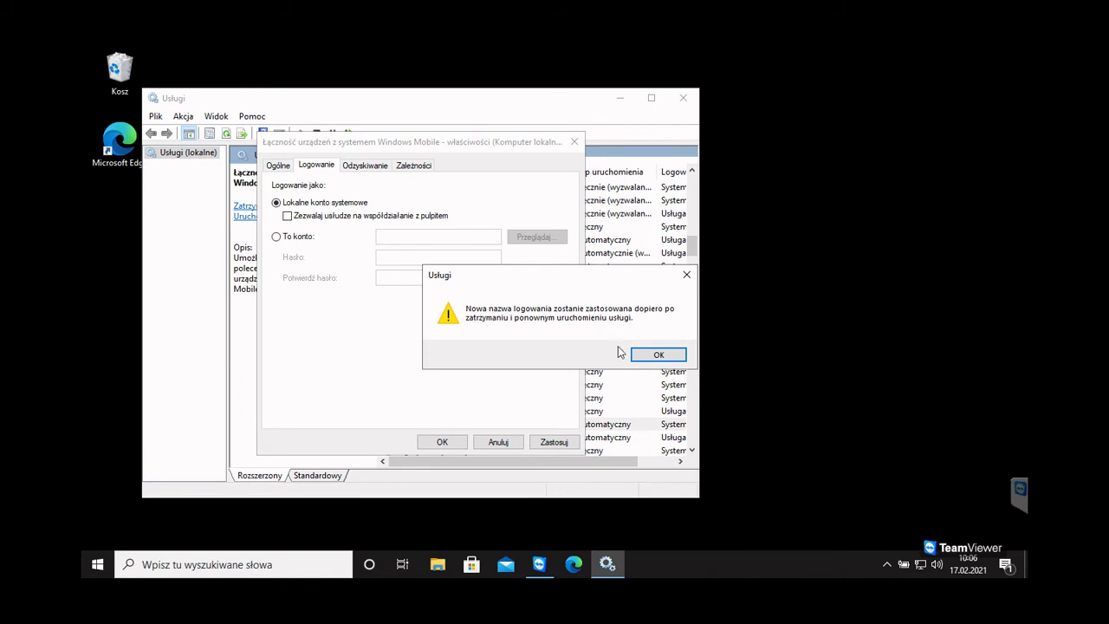
pyautogui.click(658, 355)
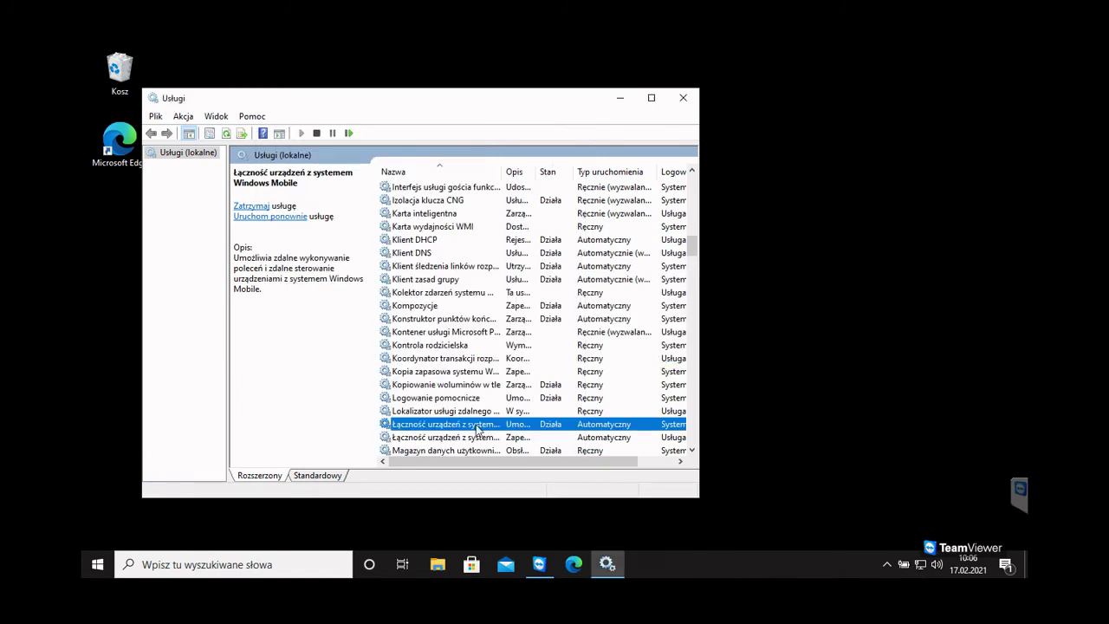
# - Set the service "Łączność urządzeń z systemem Windows Mobile 2003" to log on with the local system account
pyautogui.doubleClick(460, 438)
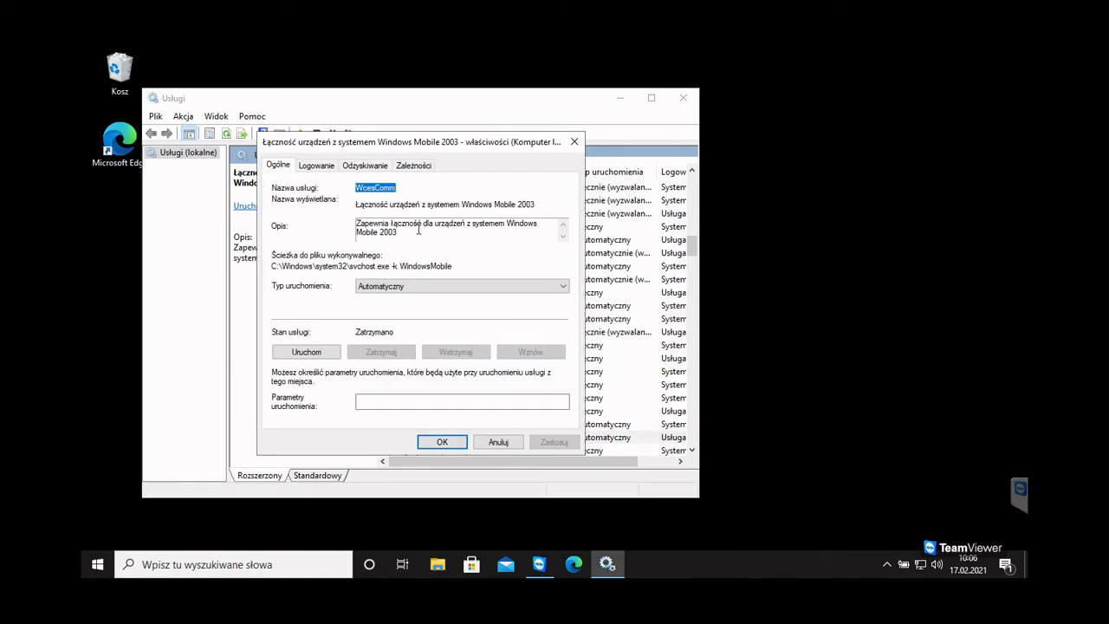
pyautogui.click(327, 171)
pyautogui.click(318, 204)
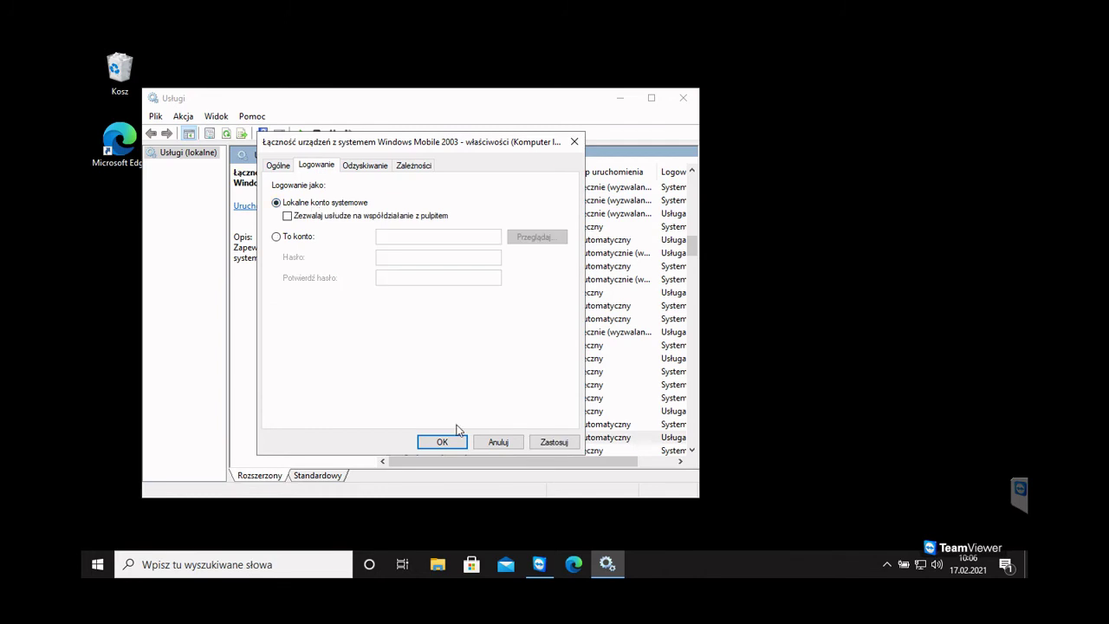
pyautogui.click(457, 443)
# - Start the service "Łączność urządzeń z systemem Windows Mobile 2003"
pyautogui.doubleClick(459, 432)
pyautogui.click(457, 440)
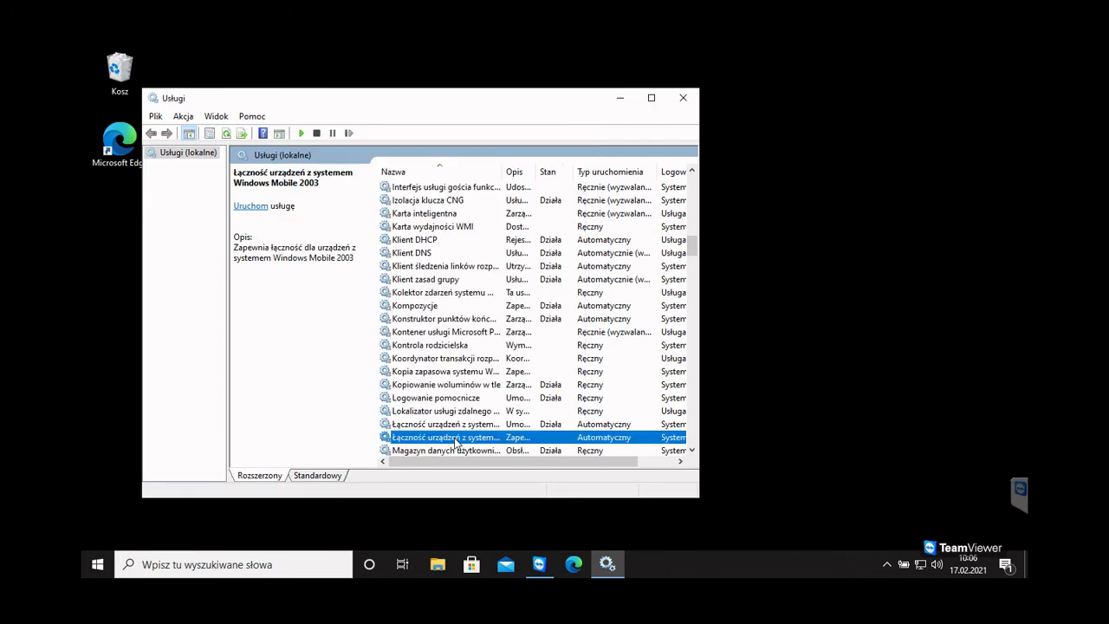
pyautogui.click(250, 206)
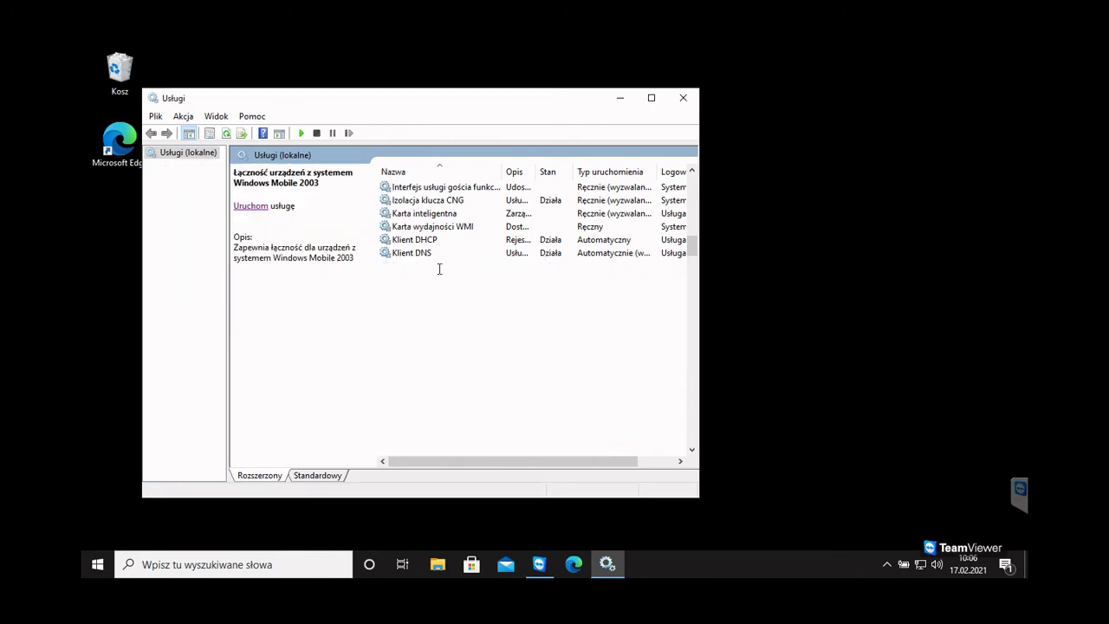
# - Restart the service "Łączność urządzeń z systemem Windows Mobile" together with its dependent 2003 service, and close the Services console
pyautogui.click(444, 423)
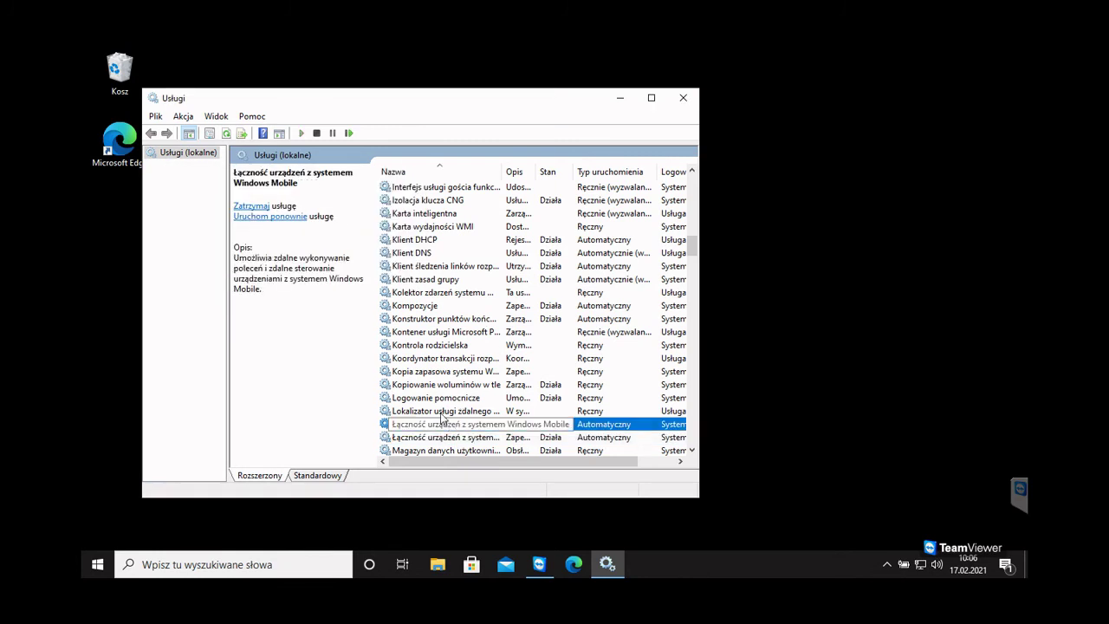
pyautogui.click(294, 216)
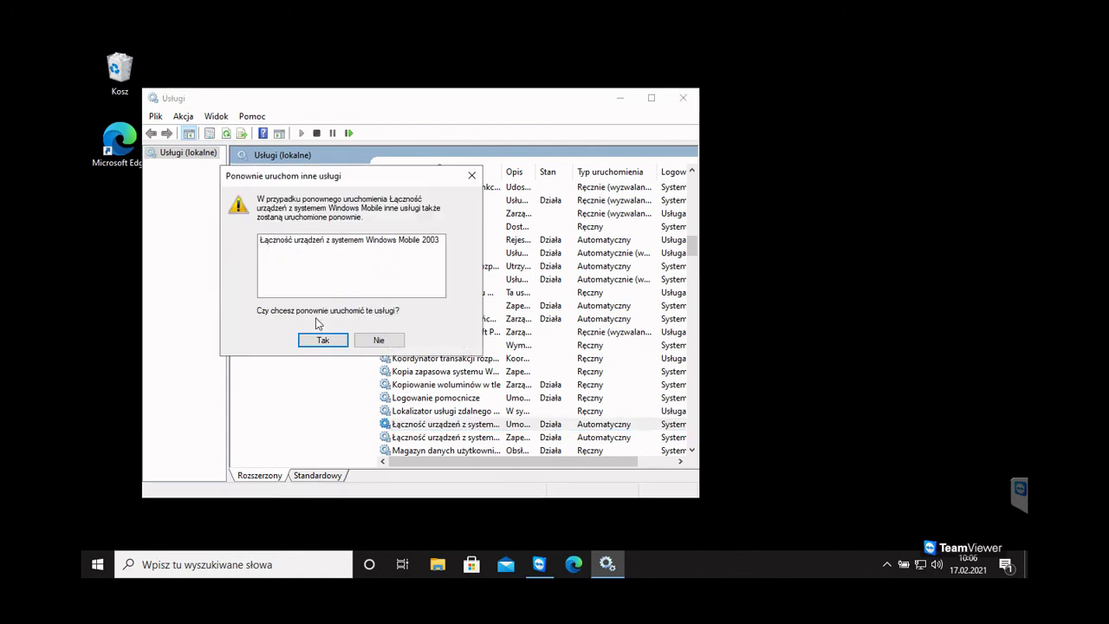
pyautogui.click(327, 343)
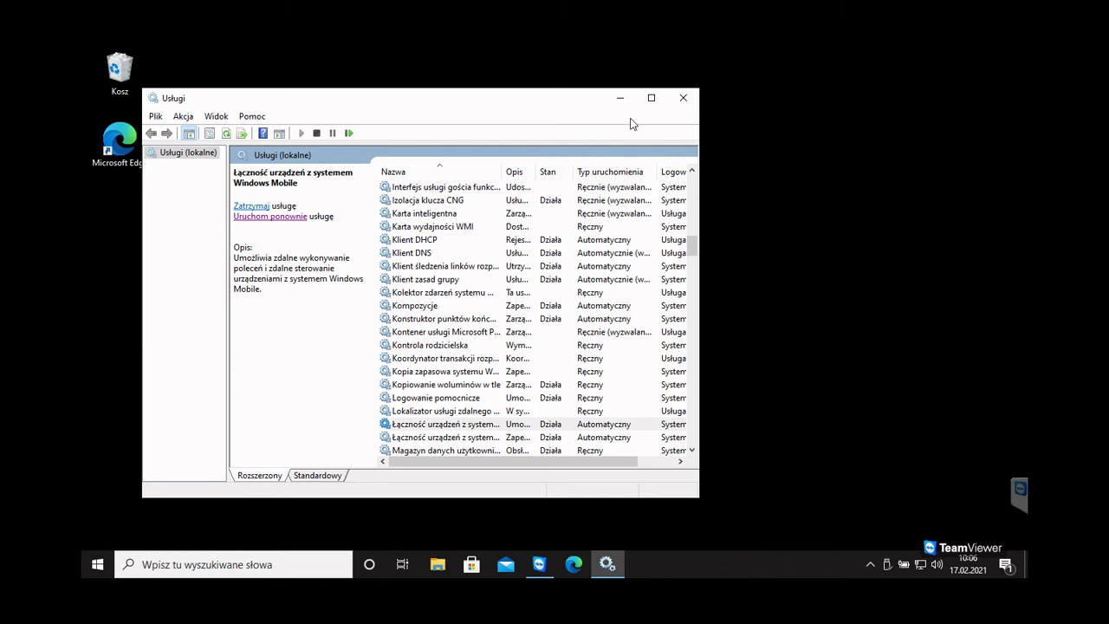
pyautogui.click(681, 99)
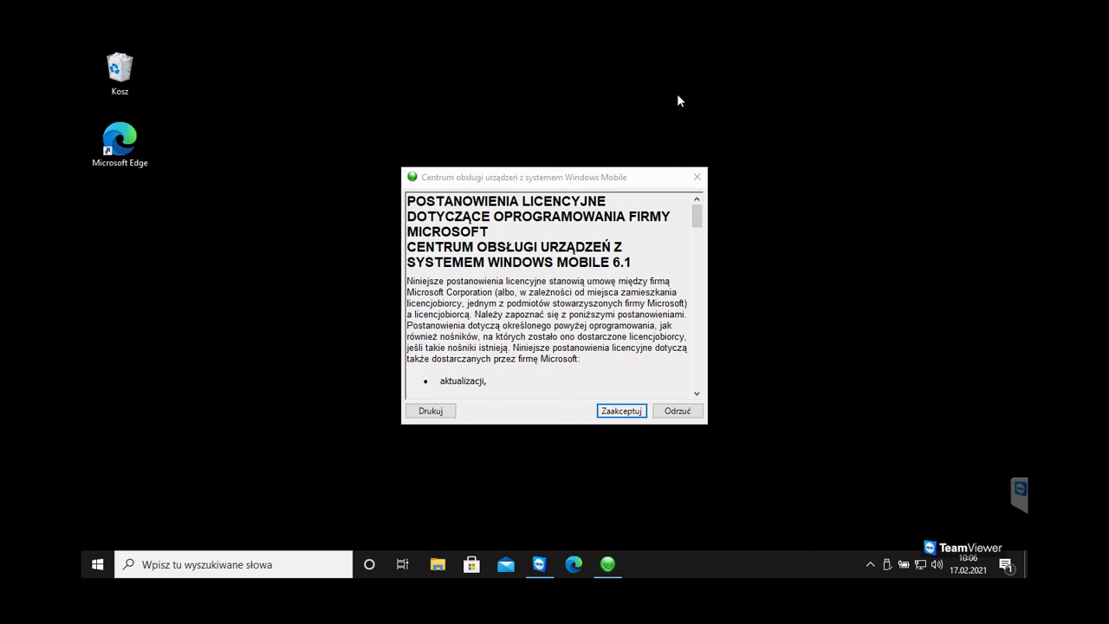
# - Accept the Windows Mobile Device Center 6.1 licence terms and connect to the device without configuring it
pyautogui.click(612, 411)
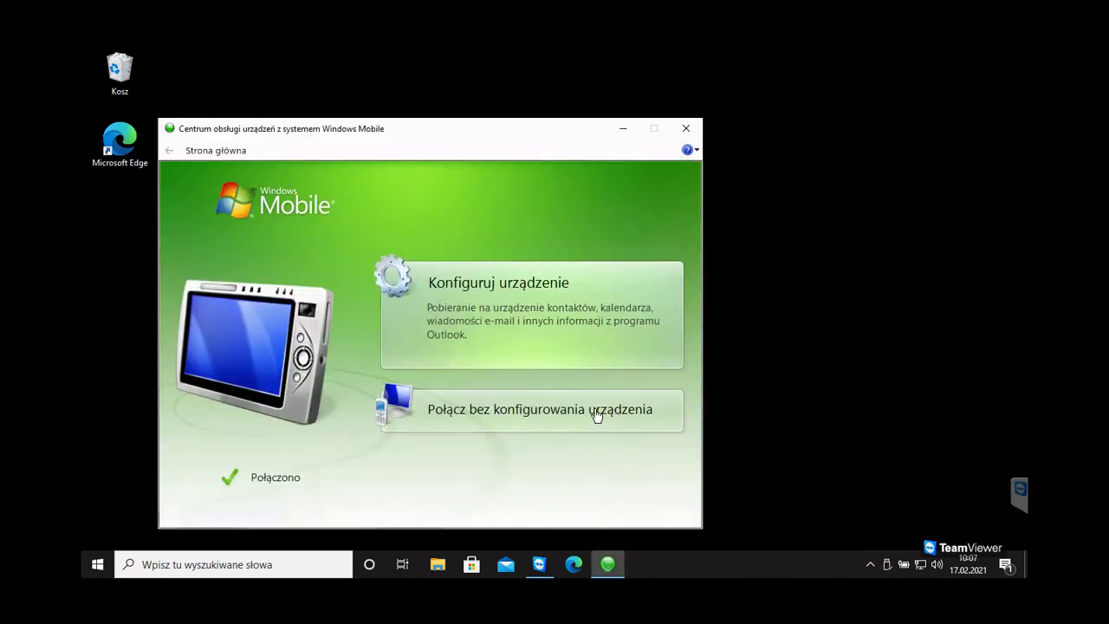
pyautogui.click(597, 416)
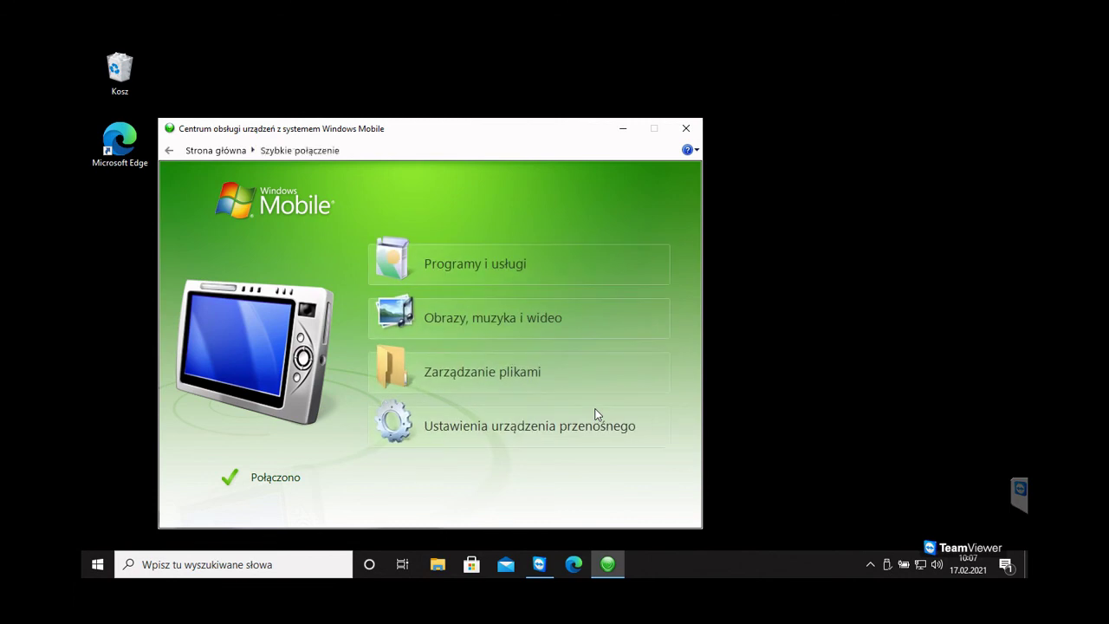
# - Browse the connected device's files and open its Flash Storage folder
pyautogui.click(521, 352)
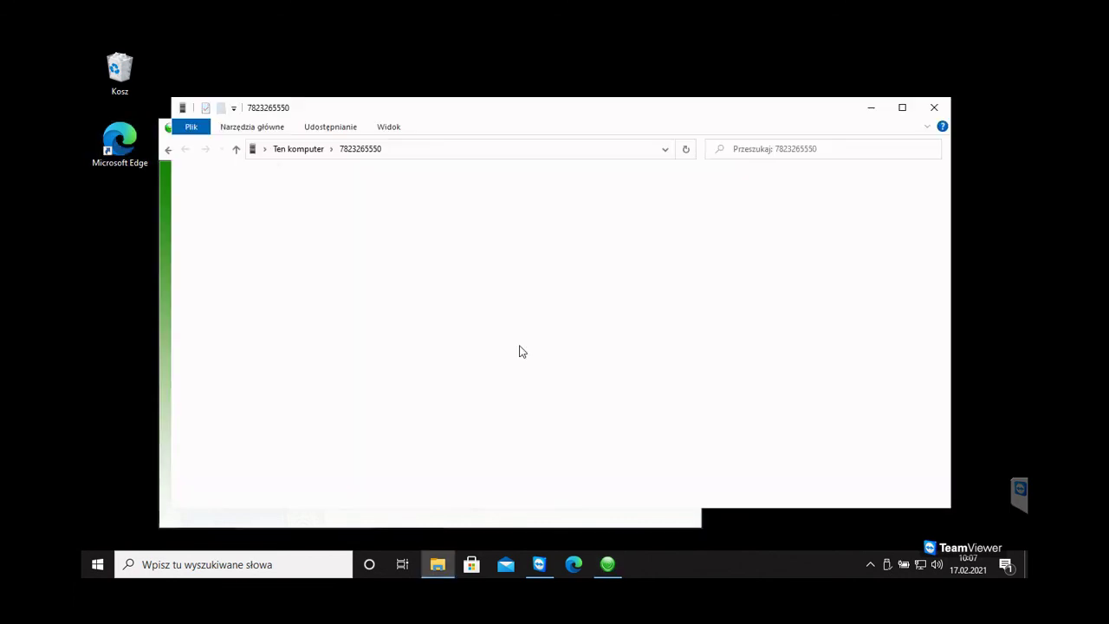
pyautogui.doubleClick(532, 188)
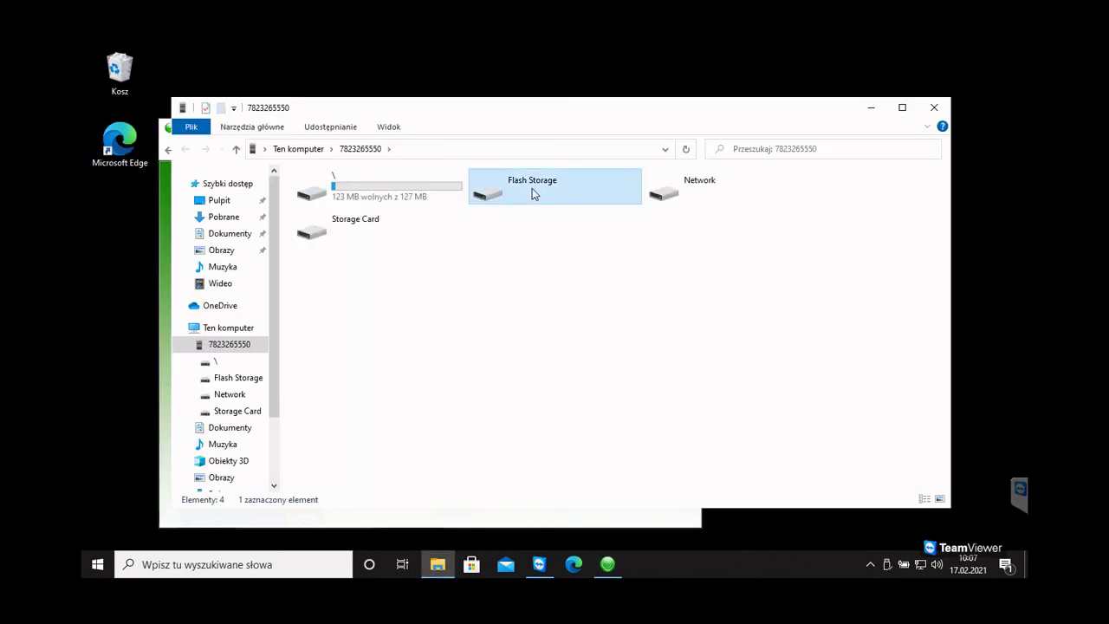